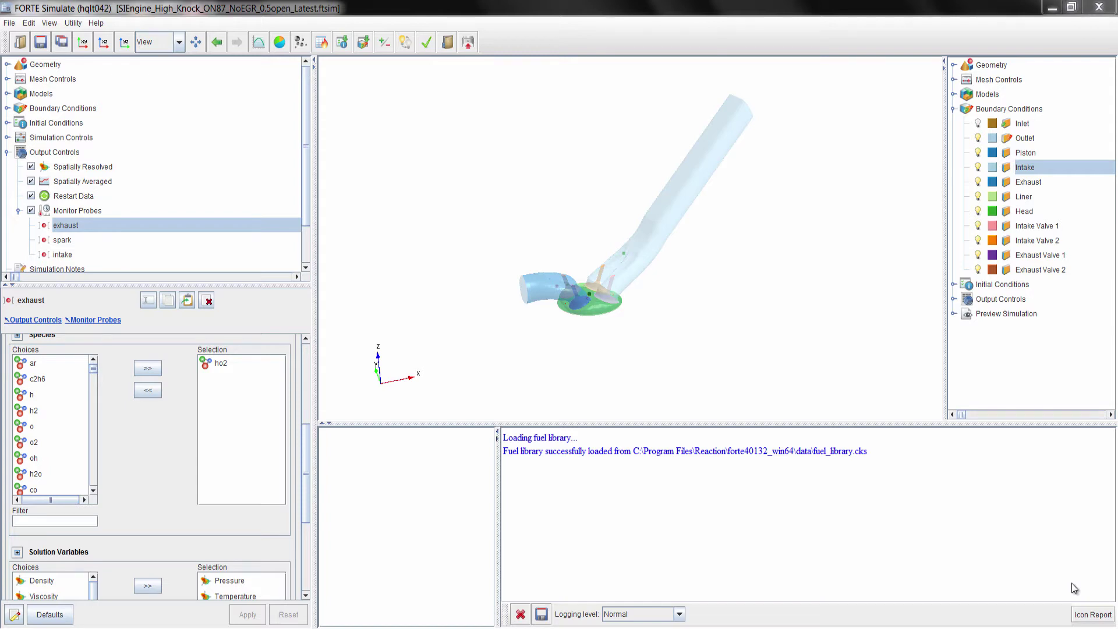
Step: Collapse Output Controls, rotate the engine model, and toggle the Intake boundary off and on
key("Left")
key("Left")
key("Left")
key("Left")
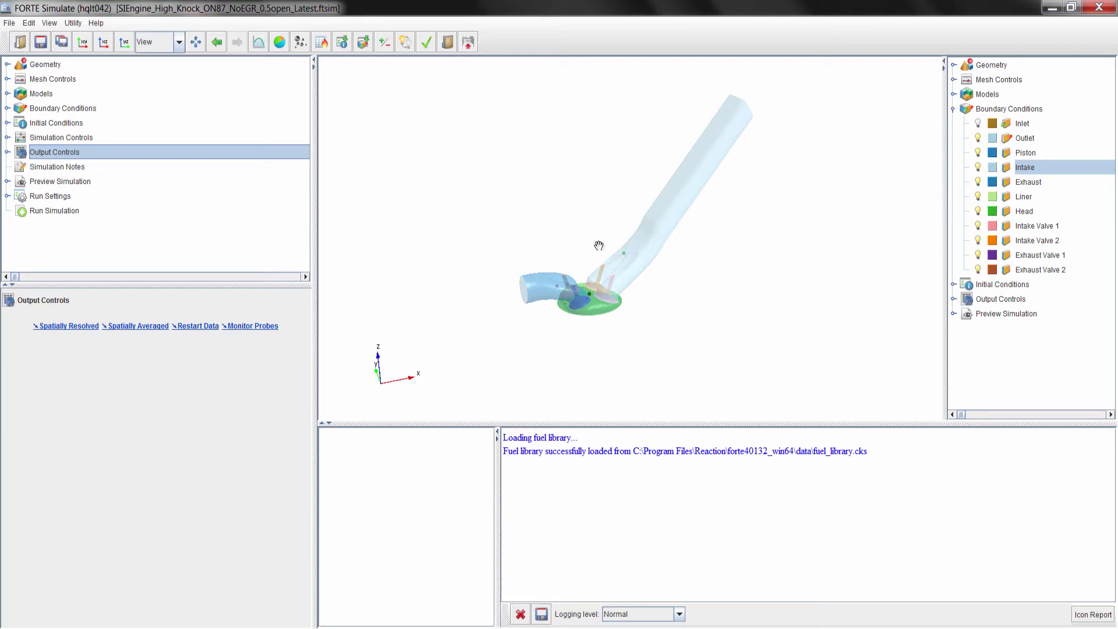
left_click_drag(600, 252, 696, 243)
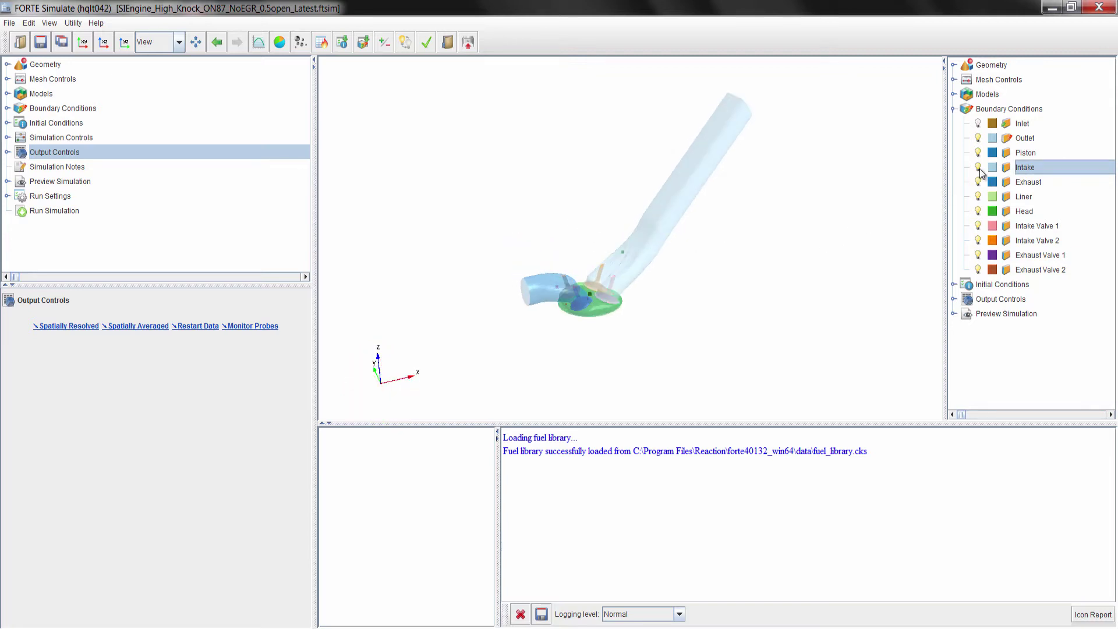
left_click(978, 168)
left_click(979, 169)
Step: Briefly expand Mesh Controls, then open the Chemistry settings under Models
left_click(8, 80)
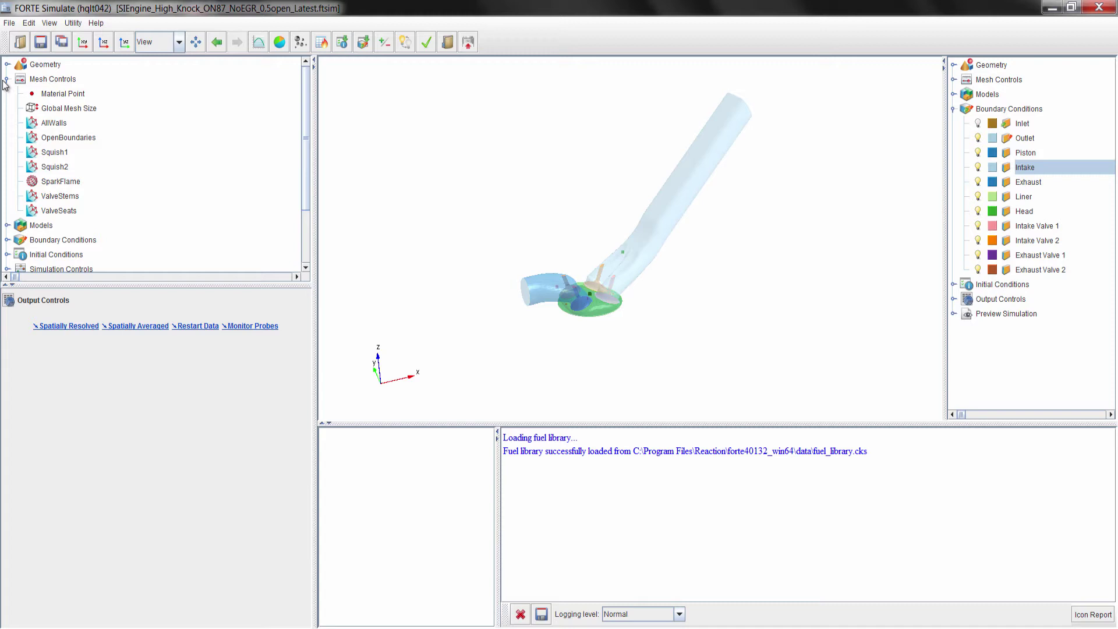
left_click(6, 80)
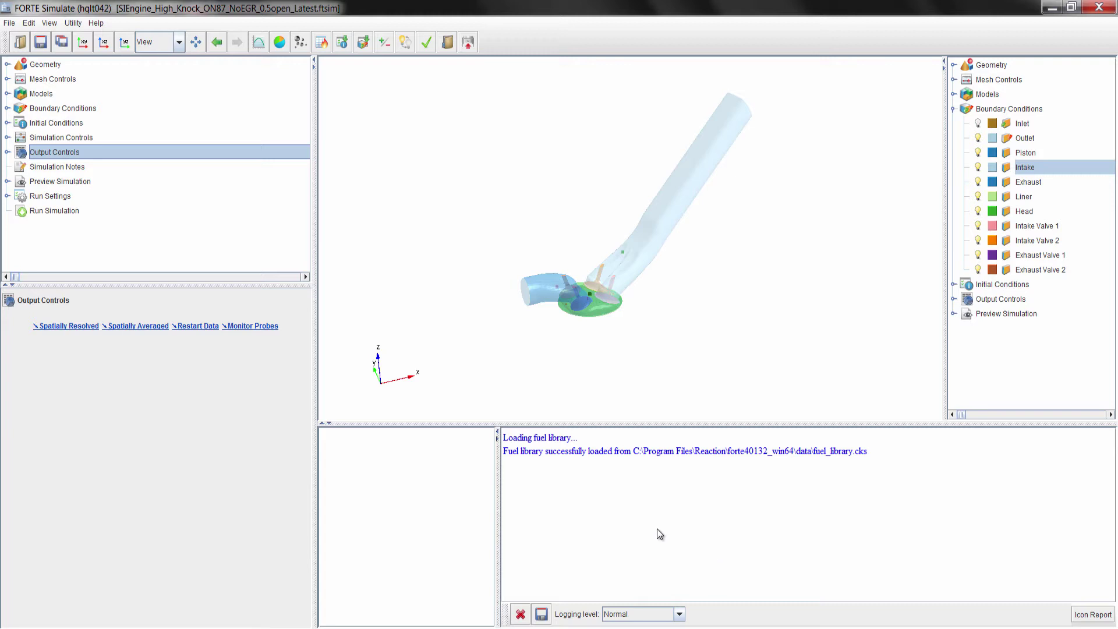
left_click(7, 93)
left_click(45, 112)
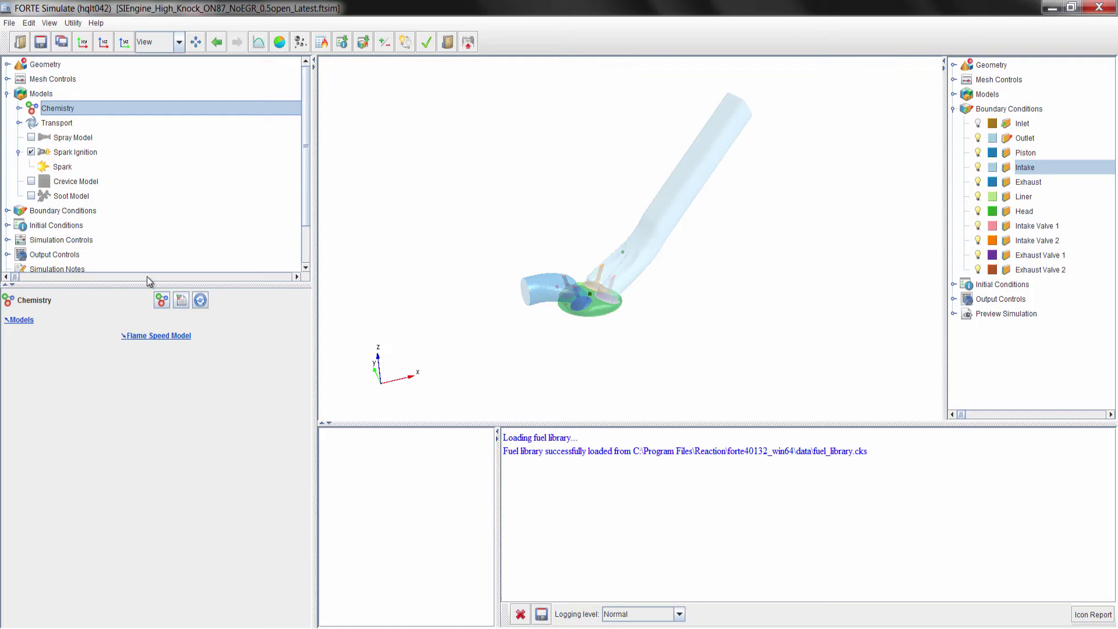
Step: Import Gasoline_PRF_178sp.cks as the chemistry set, picking it from the data folder
left_click(161, 302)
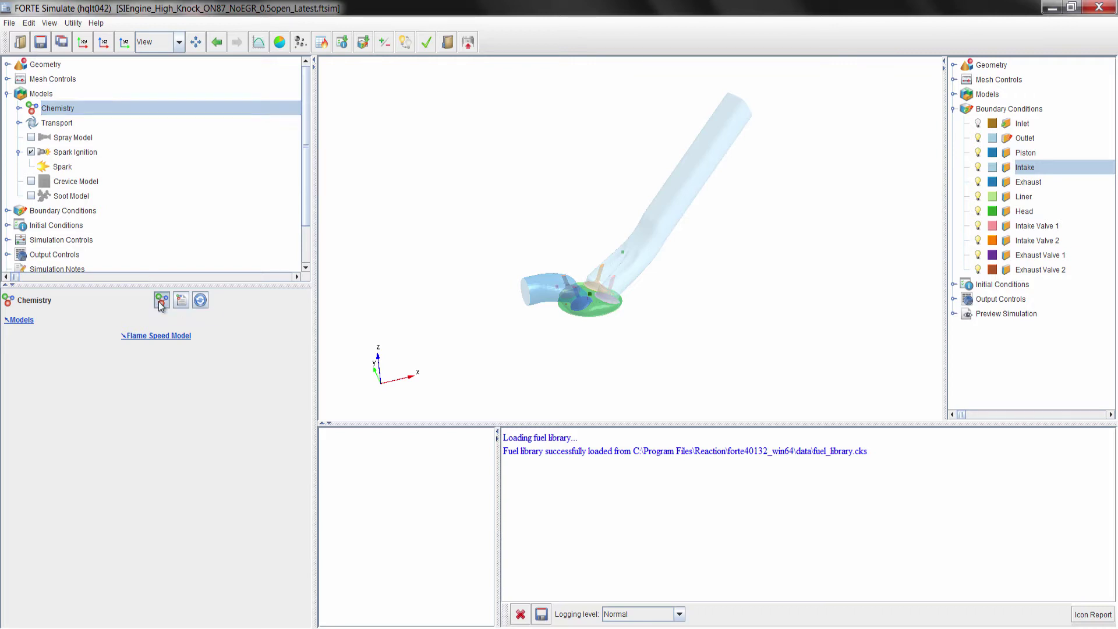
left_click(265, 265)
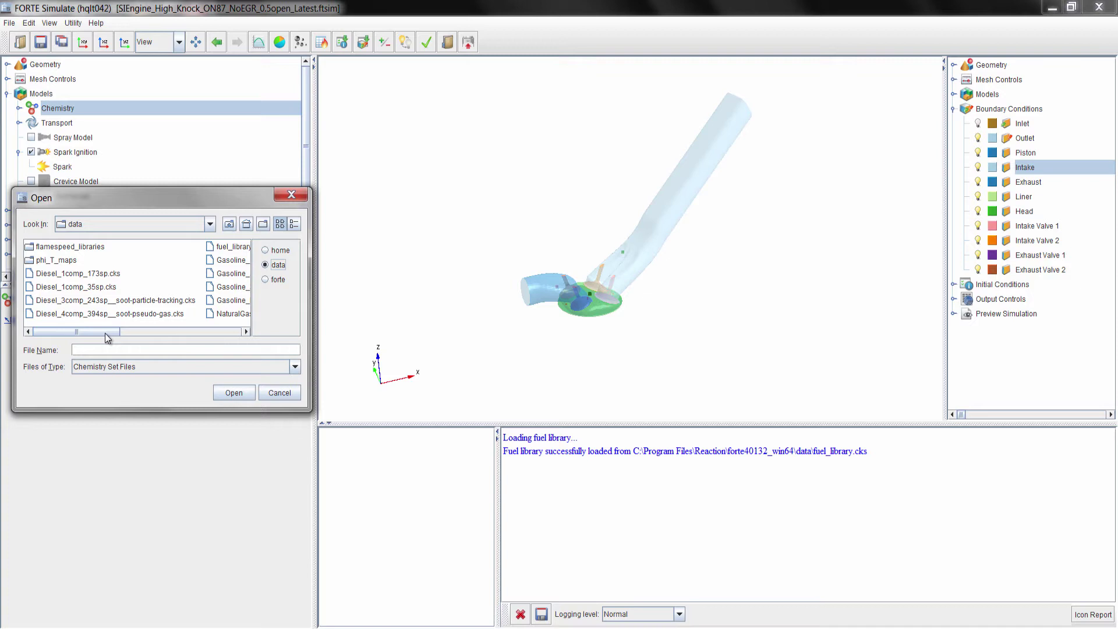
left_click_drag(105, 333, 152, 336)
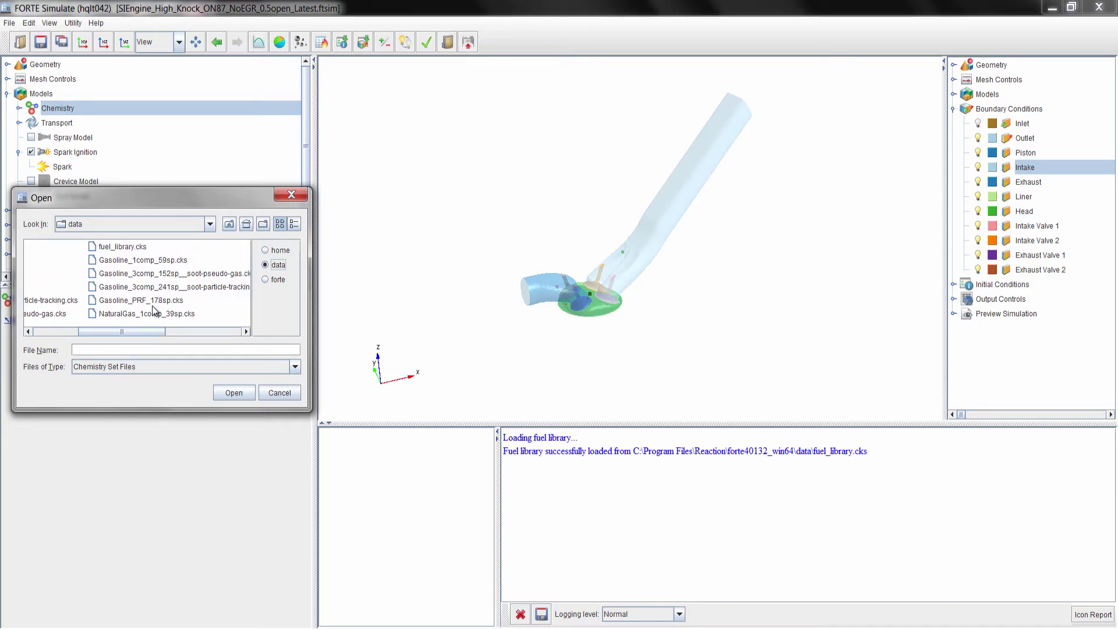
left_click(153, 303)
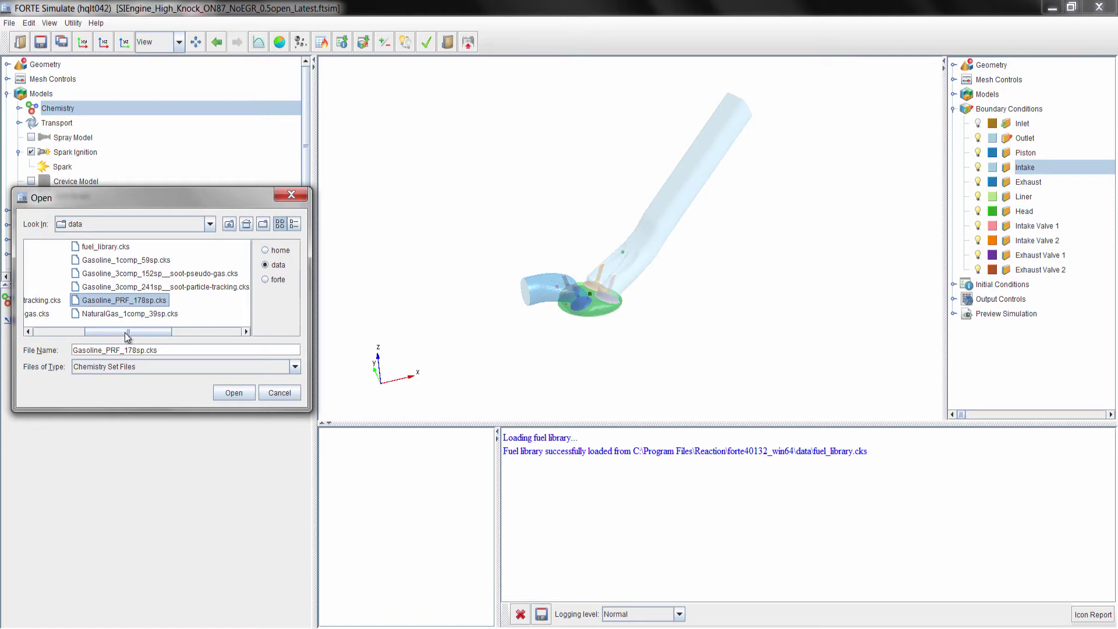
left_click(249, 390)
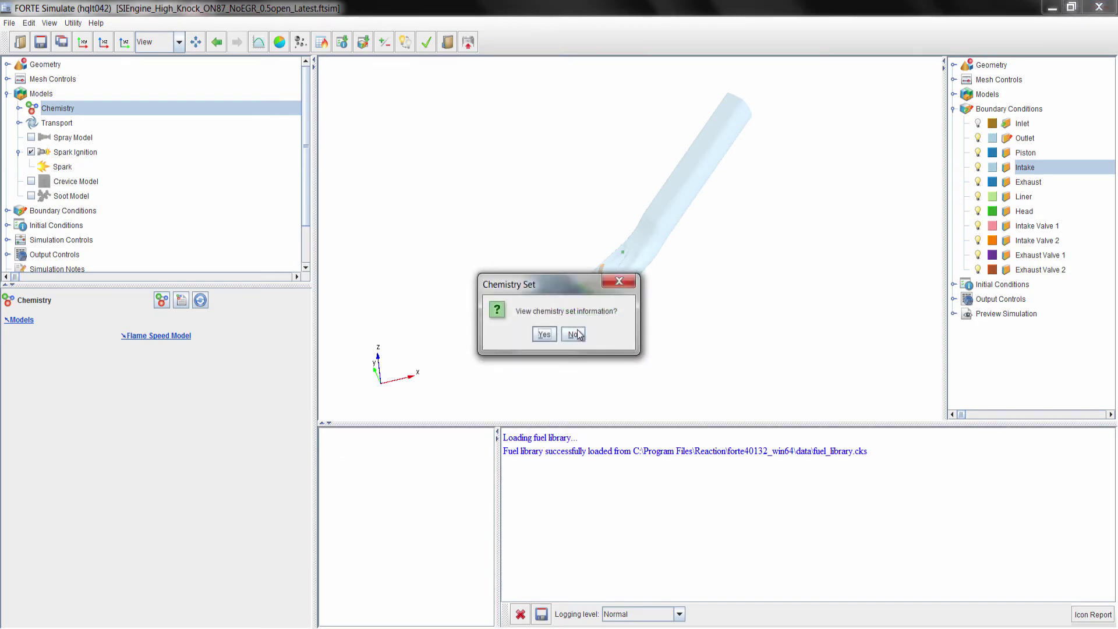
Step: Decline the chemistry info and show Spark timing: 688.0° start, 10.0° duration, 20.0 J/sec
left_click(573, 334)
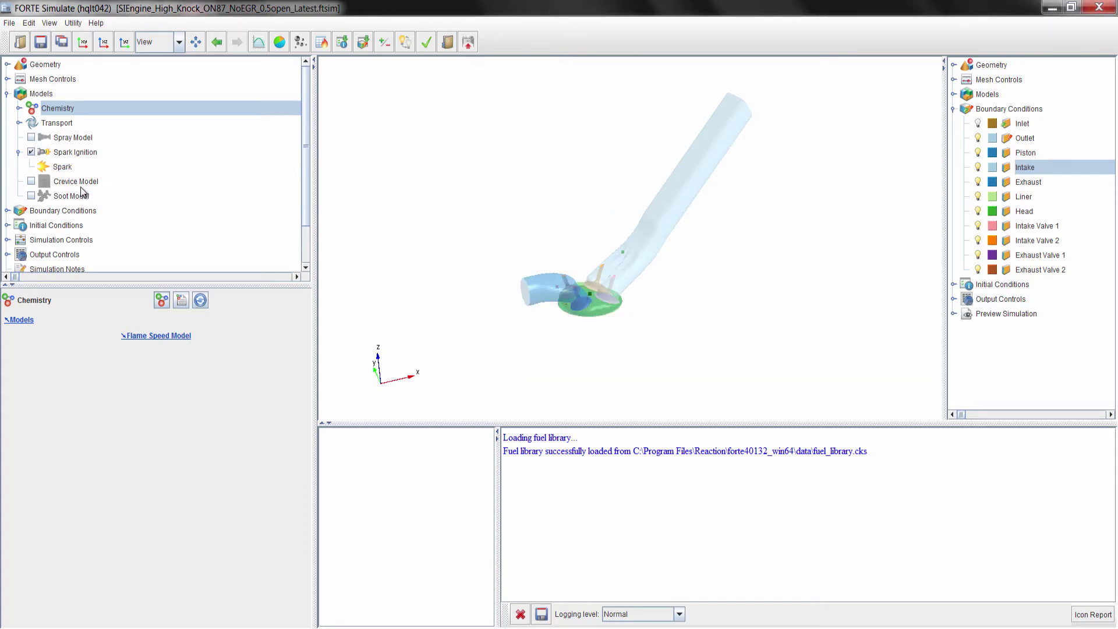
left_click(63, 167)
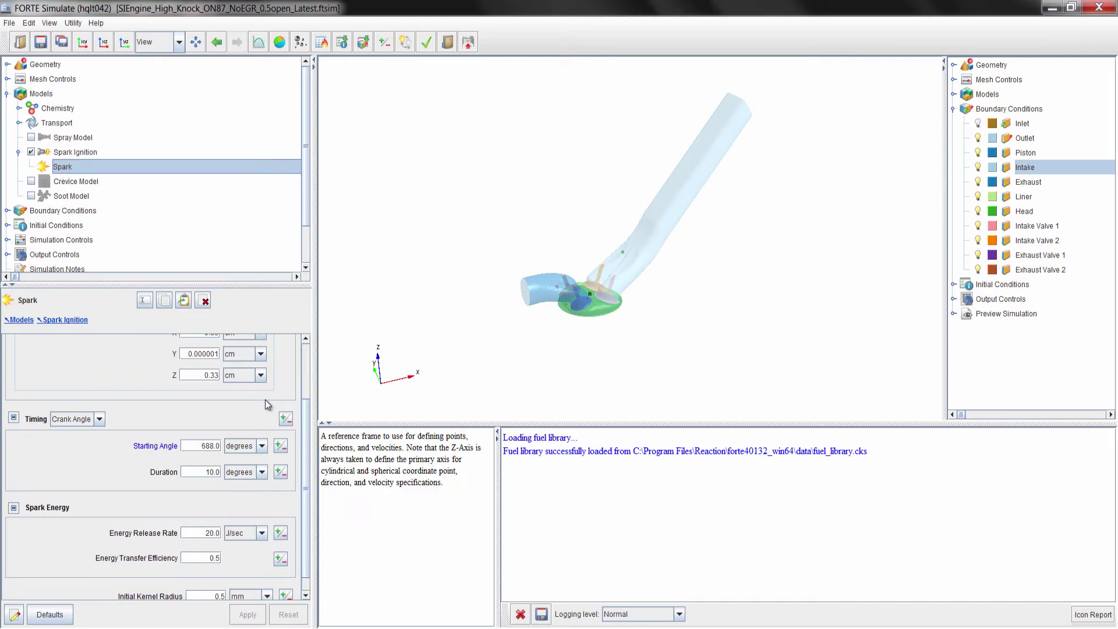
scroll(264, 399, "up", 3)
left_click_drag(302, 424, 302, 470)
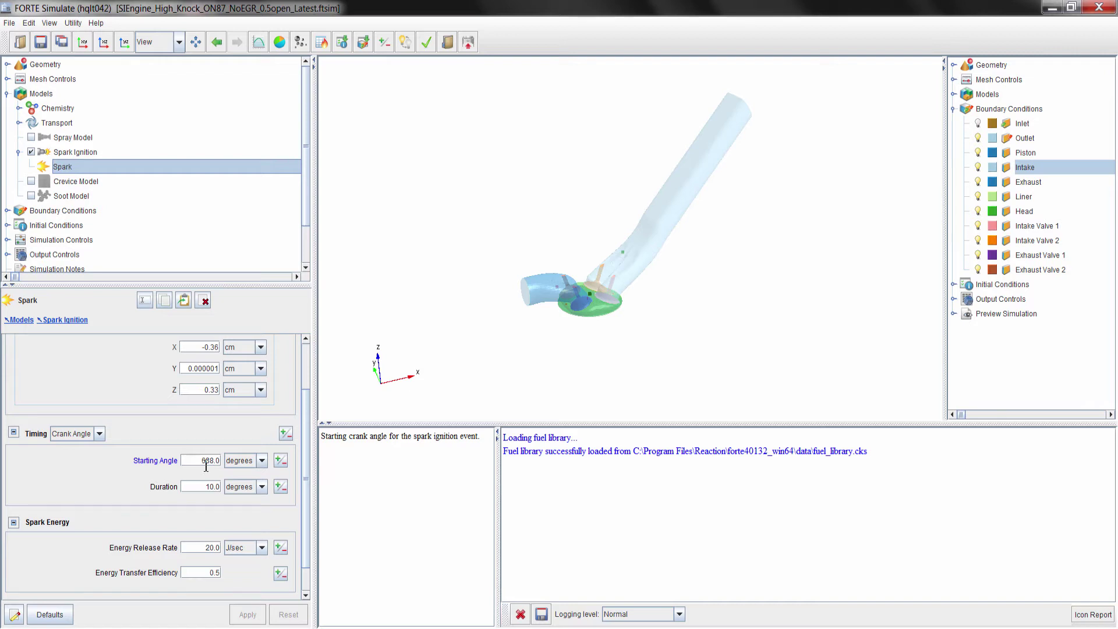
Step: Open the spark starting-angle Parameter Studies, listing runs at 688.0 and 700.0 degrees
left_click(279, 462)
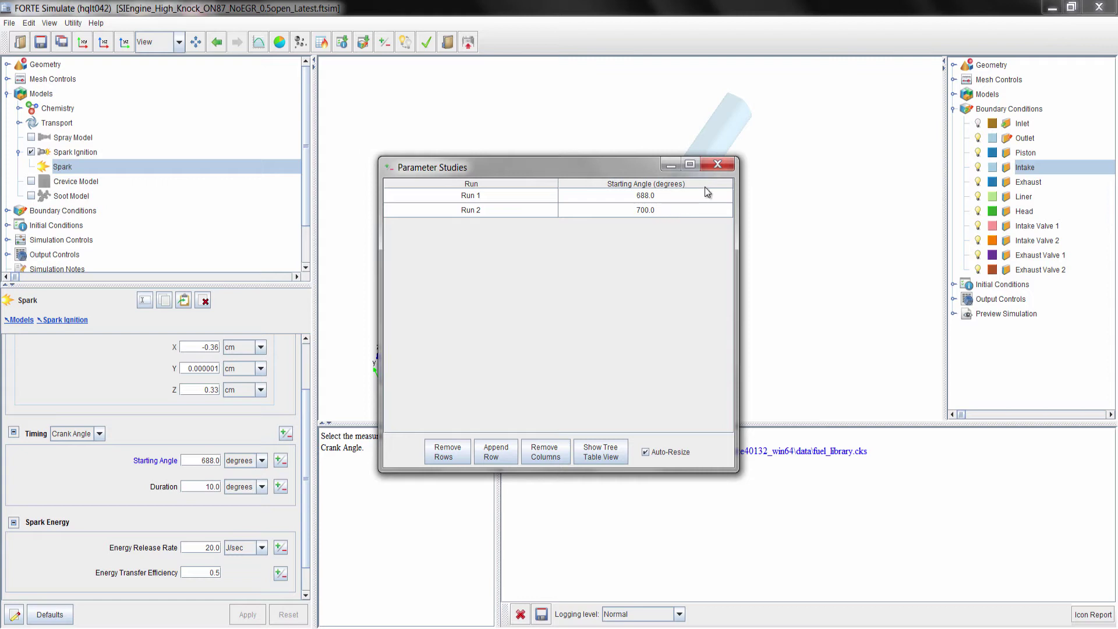
Step: Close Parameter Studies and show Chemistry Solver's Dynamic Adaptive Chemistry settings (0.0001 tolerance, 1.0 threshold)
left_click(717, 165)
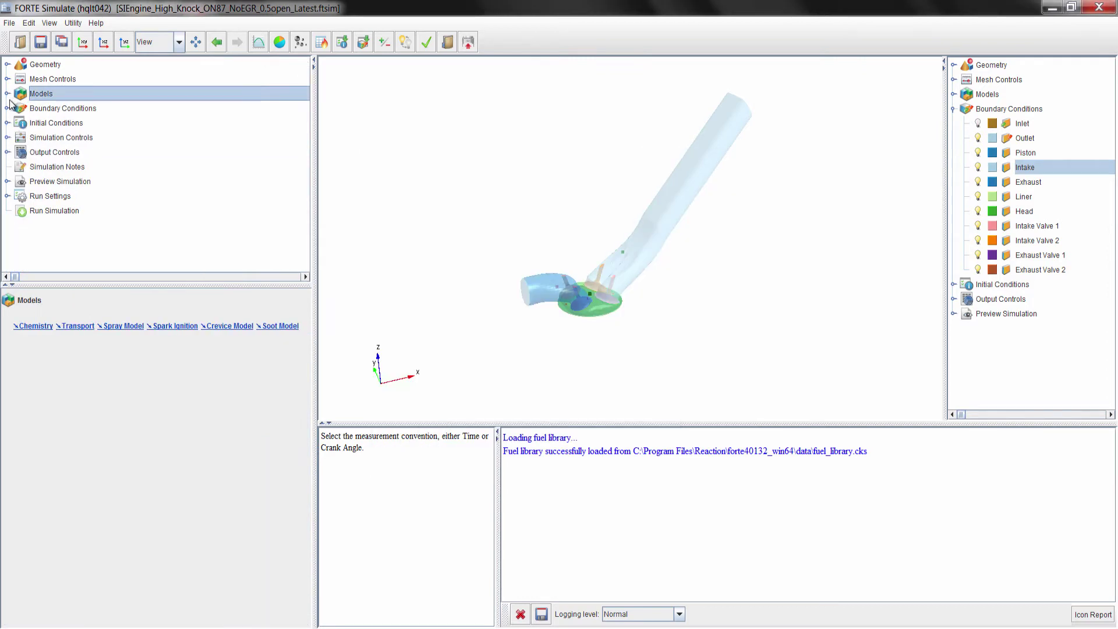
left_click(7, 138)
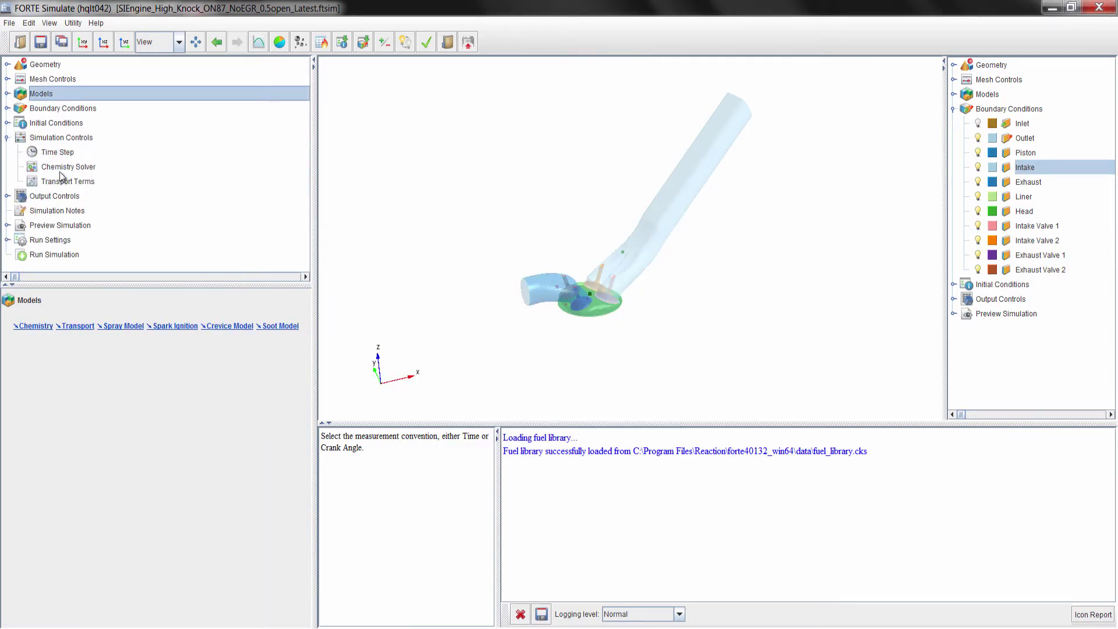
left_click(60, 169)
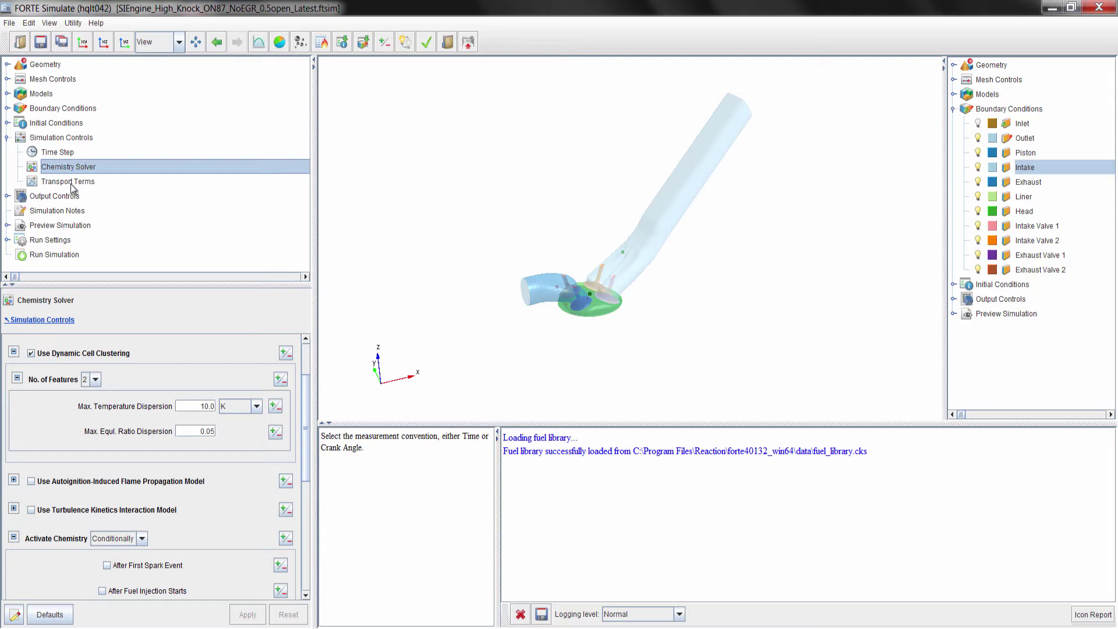
scroll(304, 383, "up", 3)
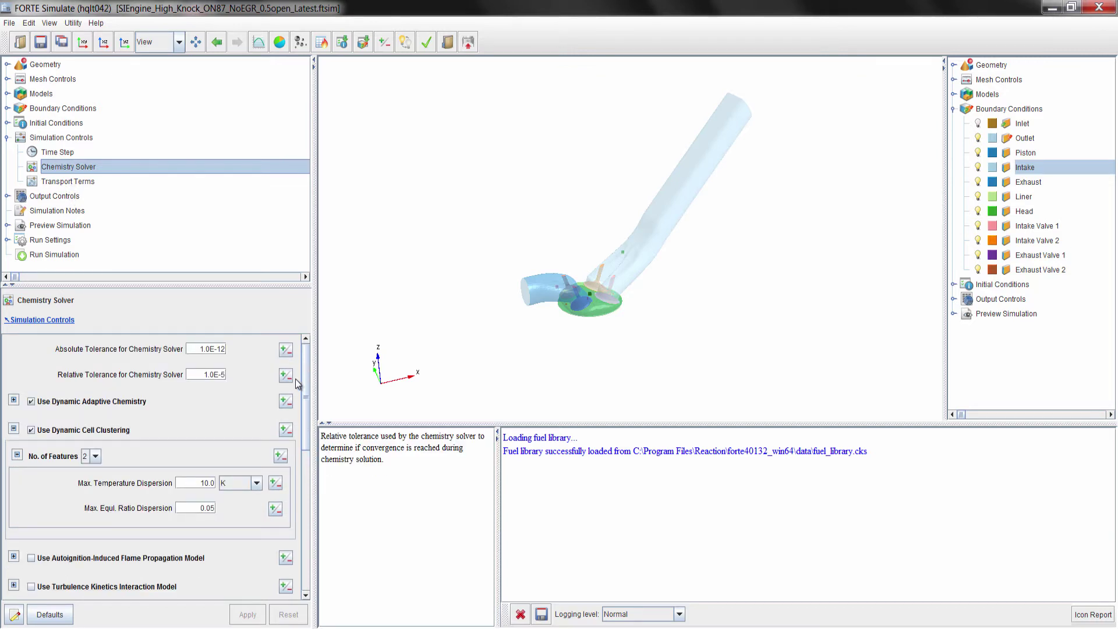
left_click(13, 399)
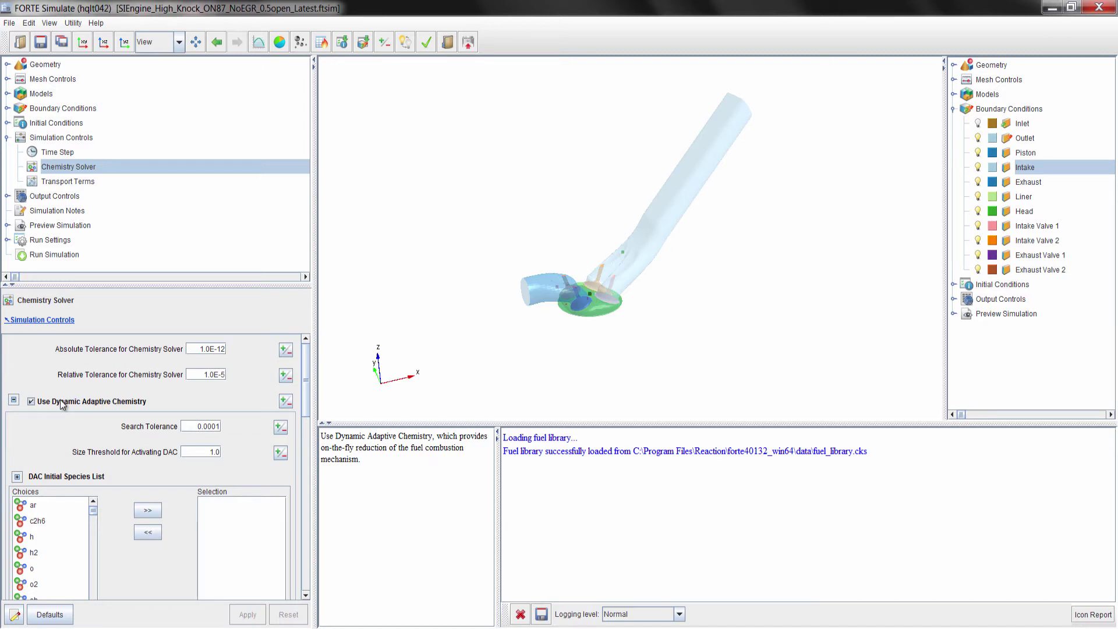
Step: Uncheck Use Dynamic Adaptive Chemistry, collapse its section, and apply the solver change
left_click(32, 401)
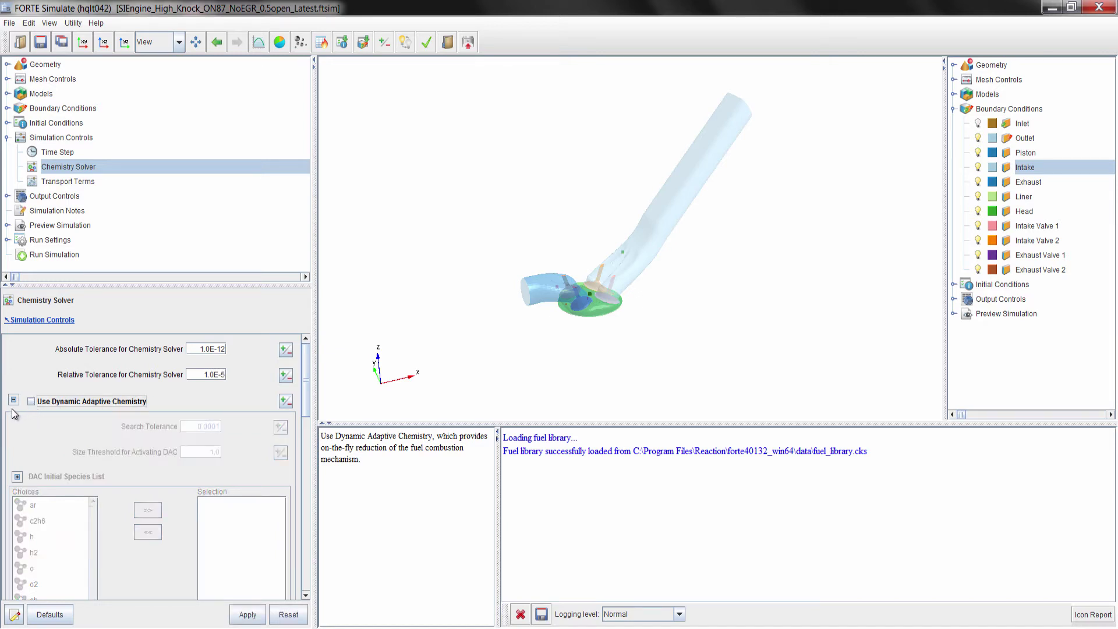
left_click(14, 400)
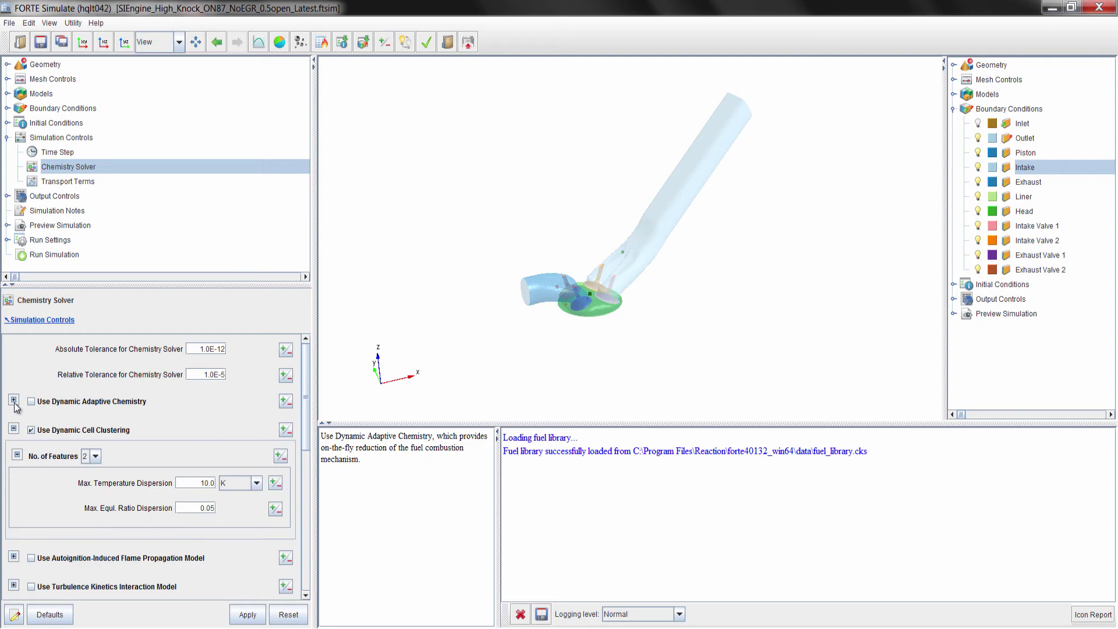
left_click(247, 614)
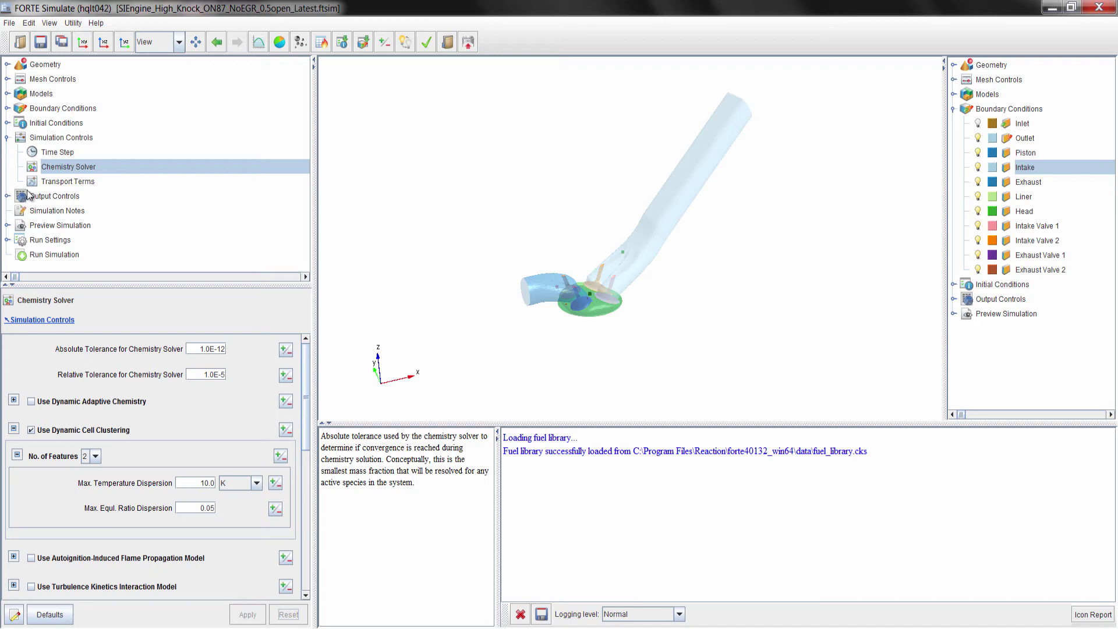
Step: Show Monitor Probes under Output Controls, outputting every 0.025 degrees for exhaust, spark, intake probes
left_click(7, 138)
left_click(7, 152)
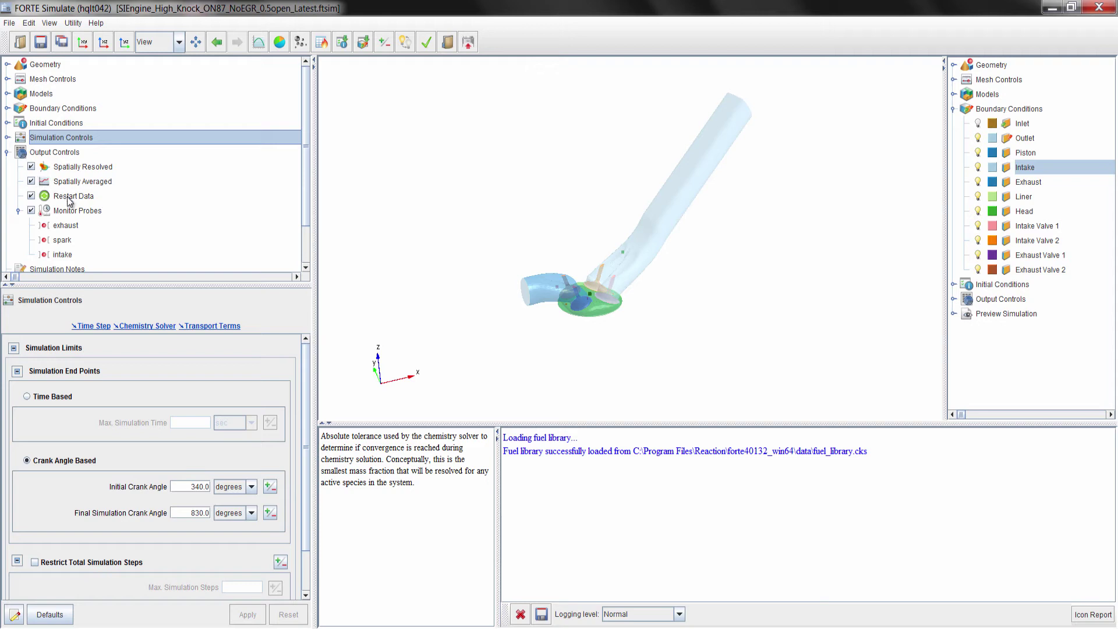
left_click(81, 214)
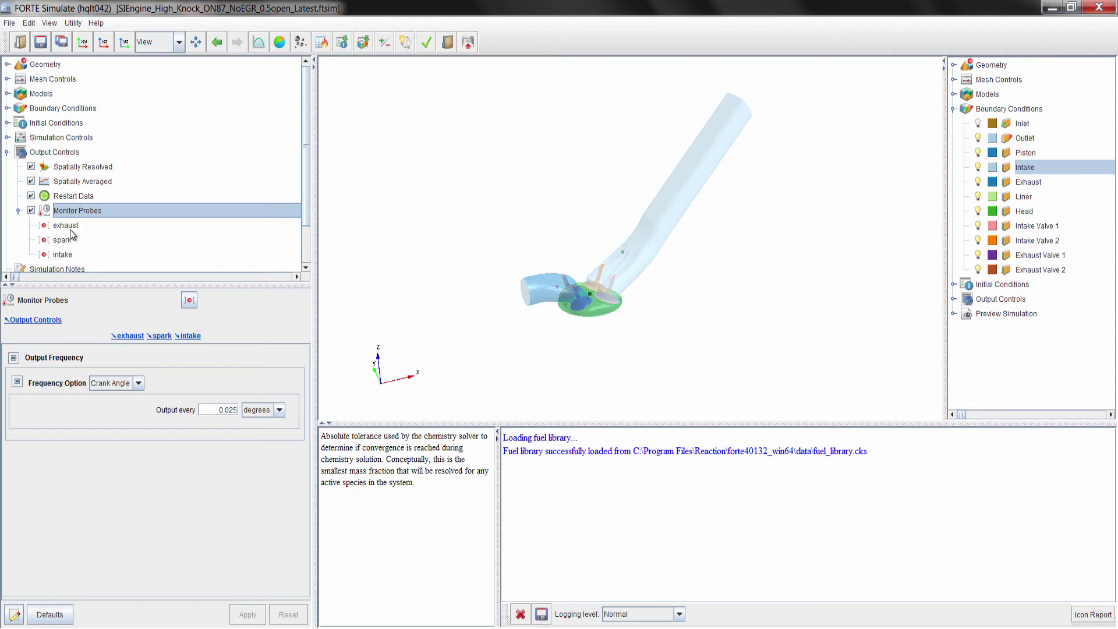
Step: Open the exhaust probe to view its ho2 species and Pressure, Temperature variables
left_click(69, 227)
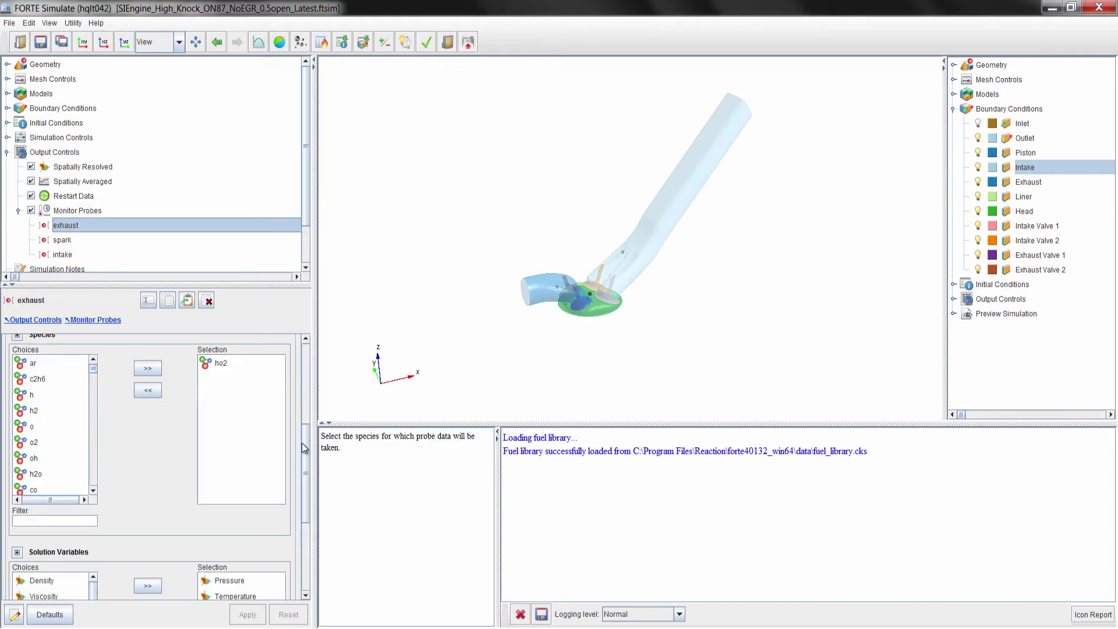
left_click_drag(302, 442, 309, 522)
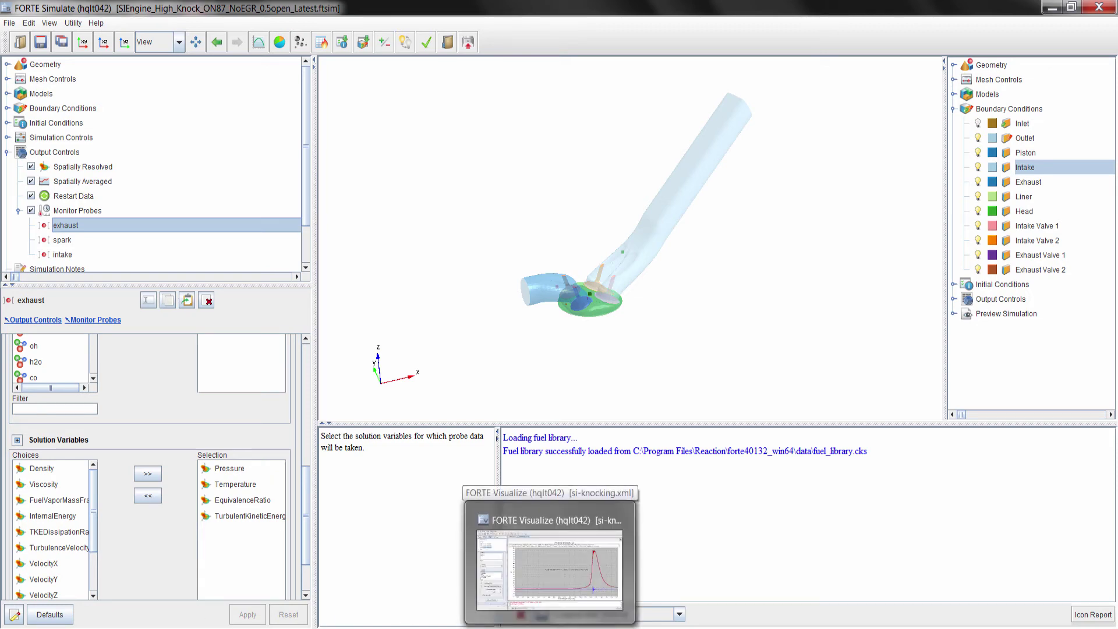
Step: Review the filtered Pressure at probe_13 plot in FORTE Visualize, then show the Default 3D view
left_click(550, 628)
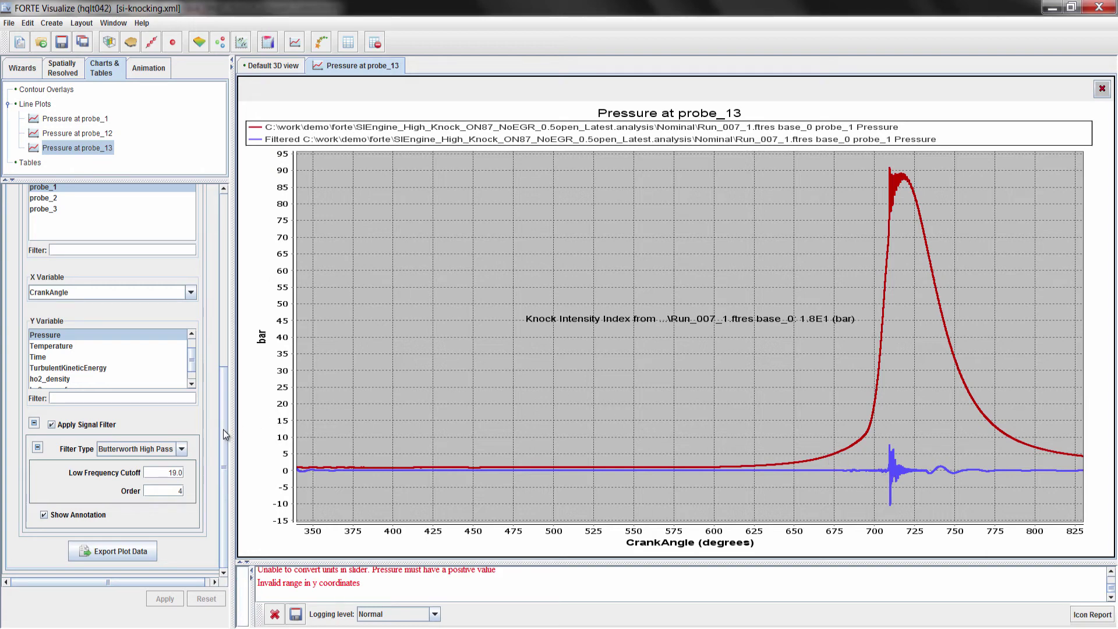
left_click_drag(223, 428, 226, 366)
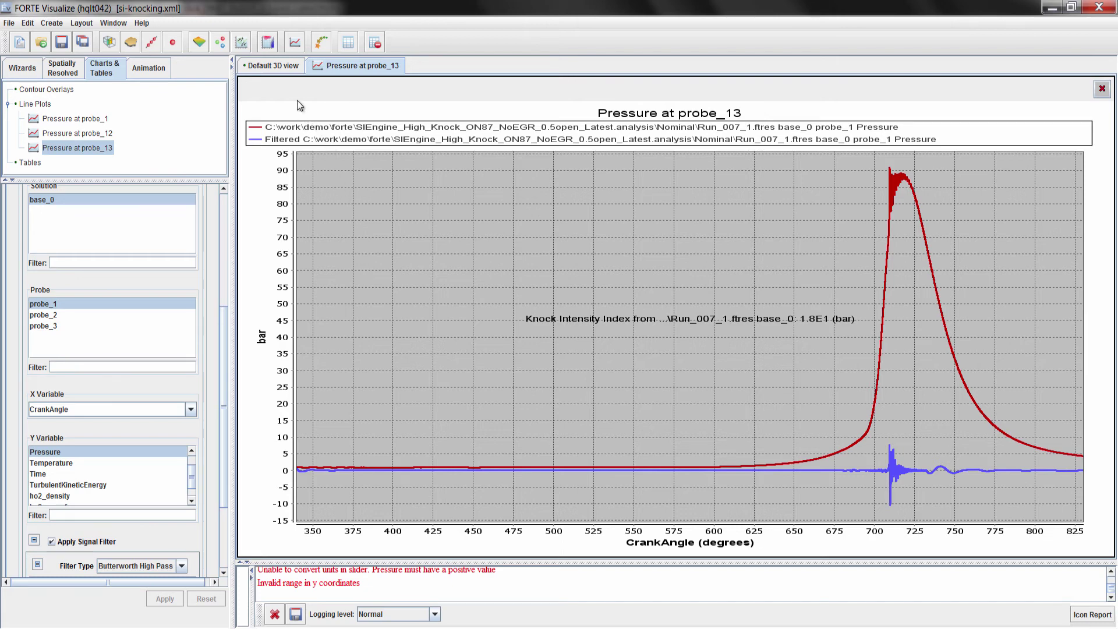
left_click(291, 71)
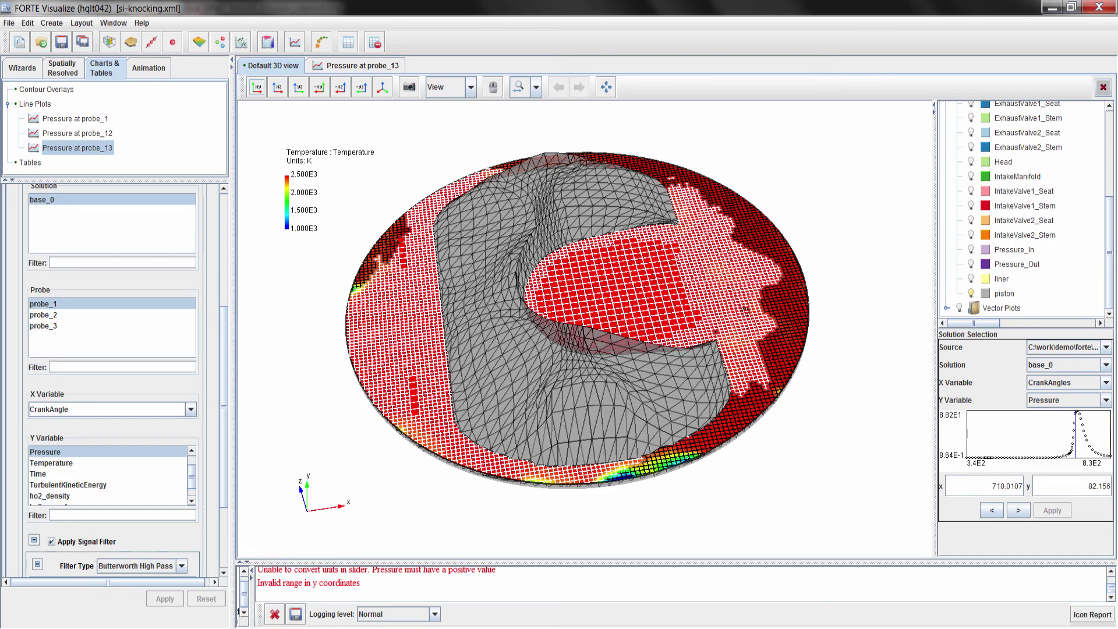
Step: Orbit the combustion chamber to view the temperature cut plane's hot regions from several angles
left_click_drag(623, 372, 625, 358)
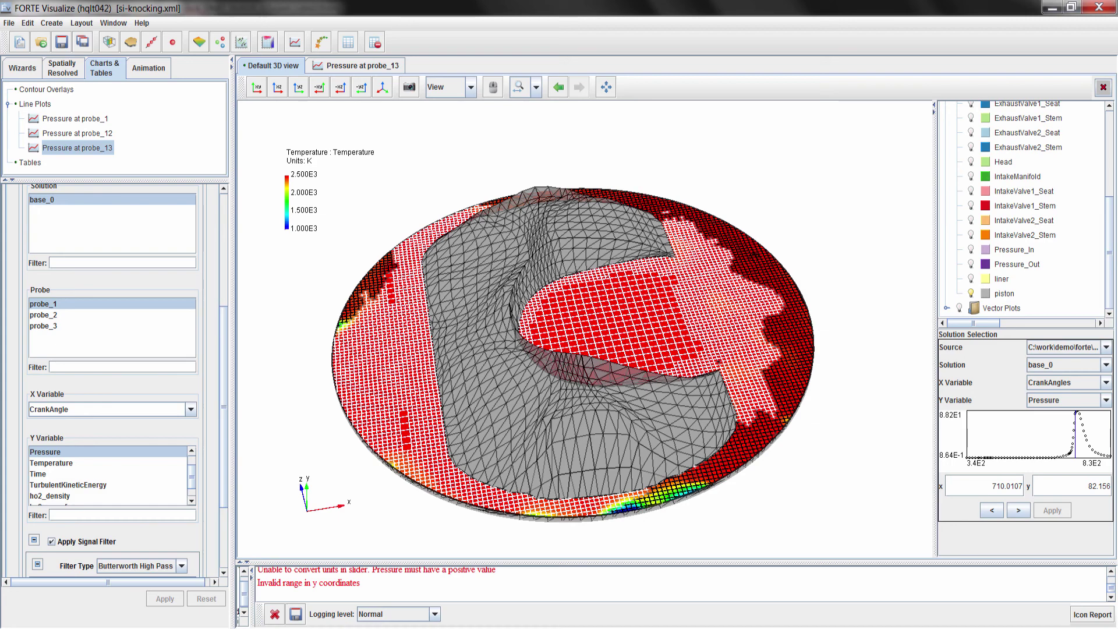
left_click_drag(786, 326, 744, 341)
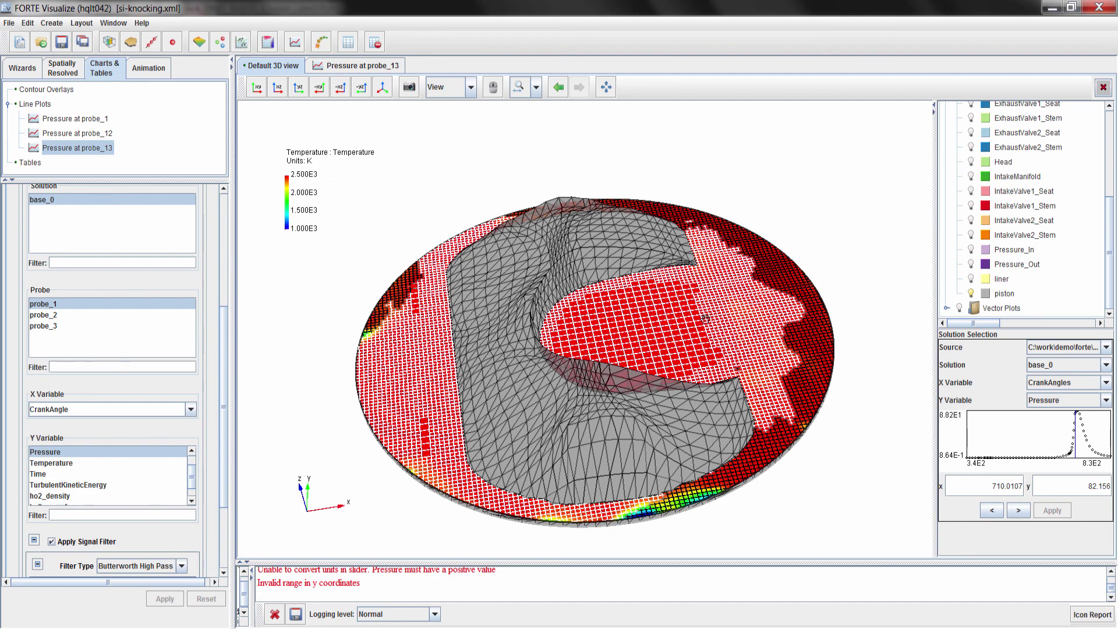
left_click_drag(705, 318, 705, 305)
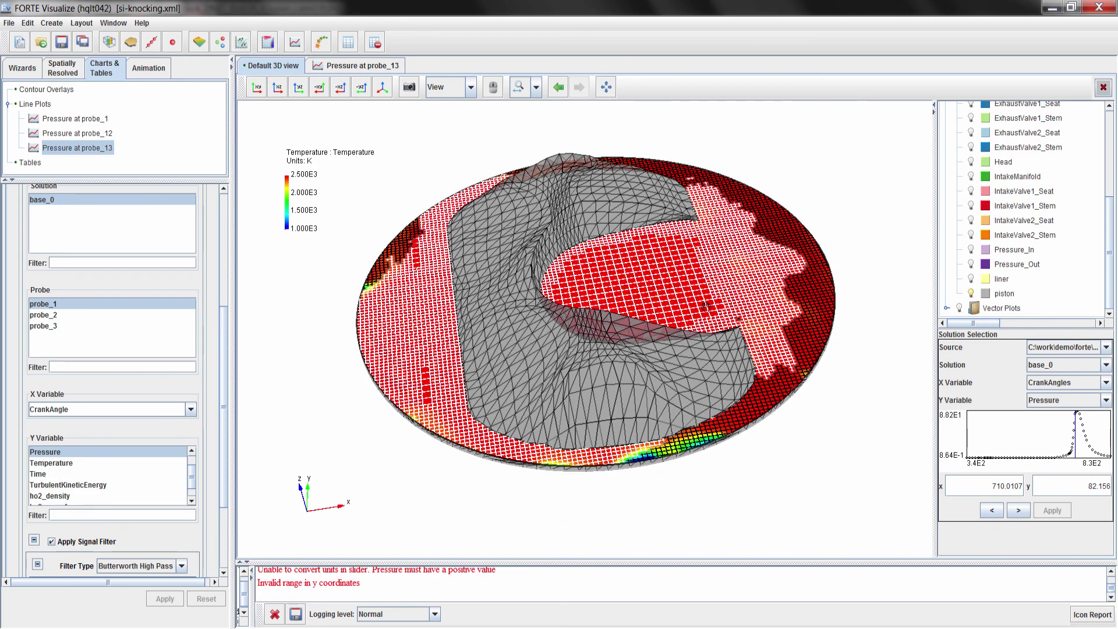